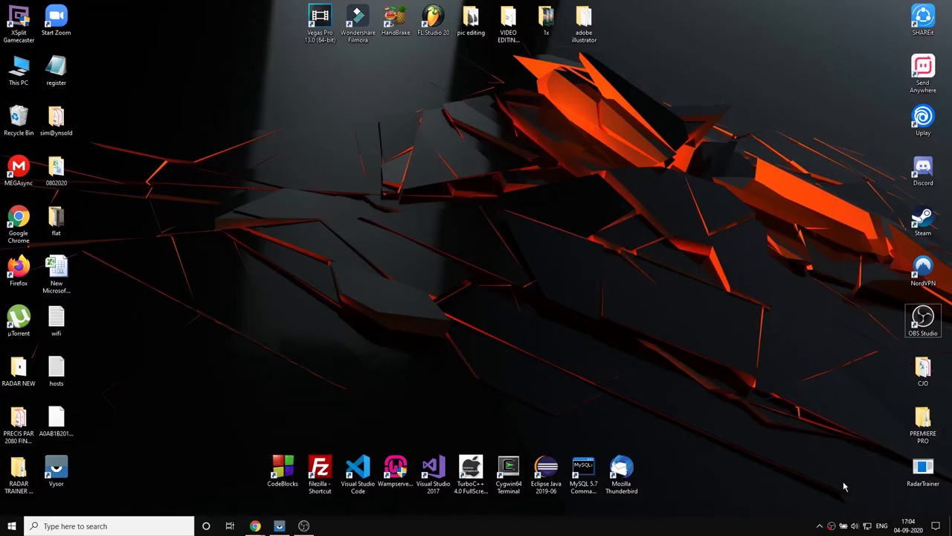
- Open the sharing options from the network tray icon and review the Private, Guest or Public and All Networks settings
right_click(866, 525)
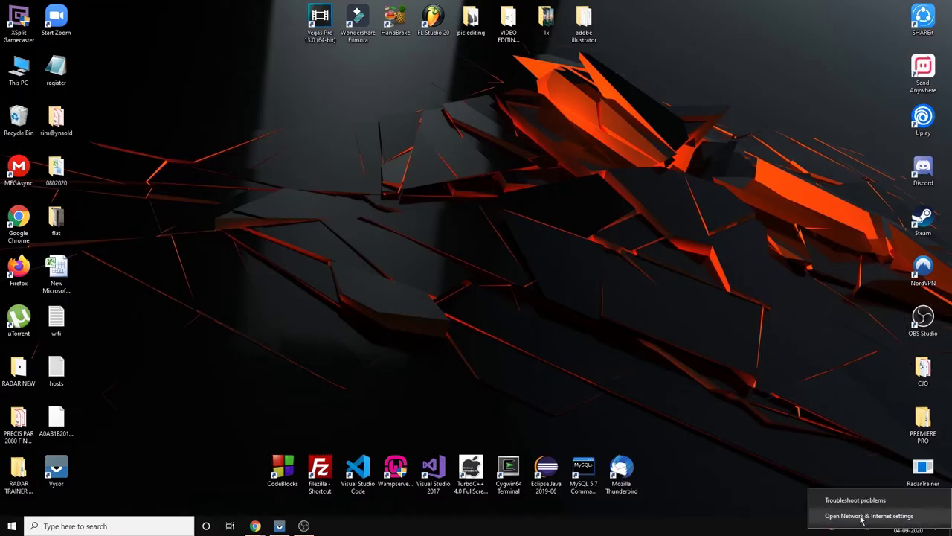
click(862, 516)
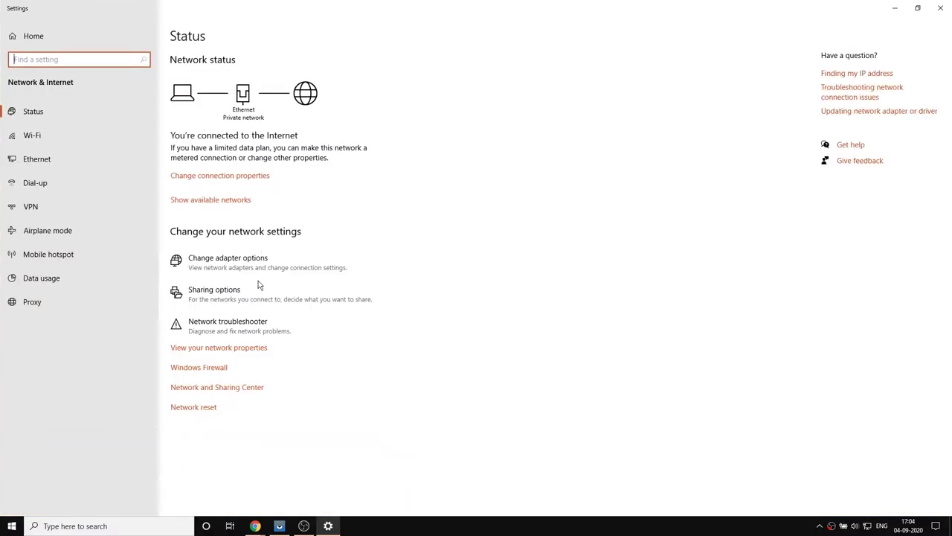
click(252, 301)
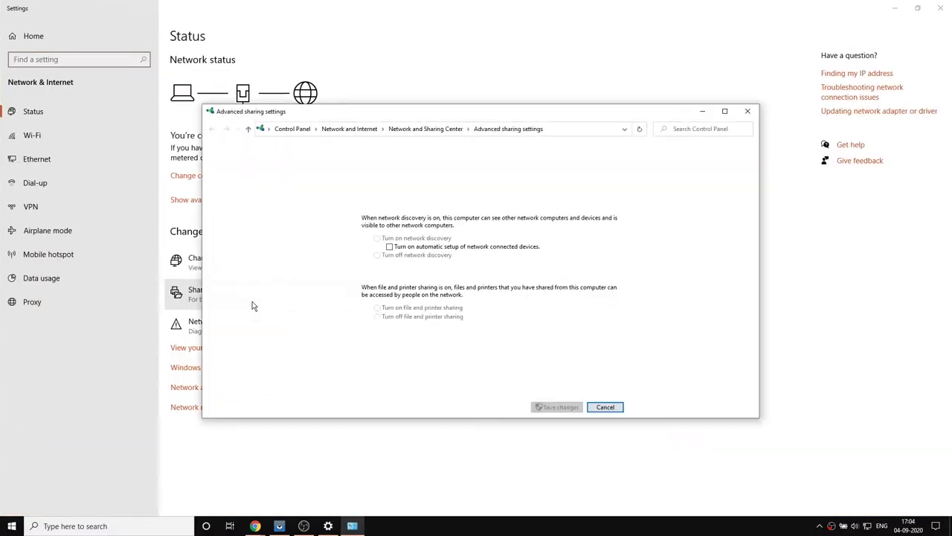
double_click(503, 113)
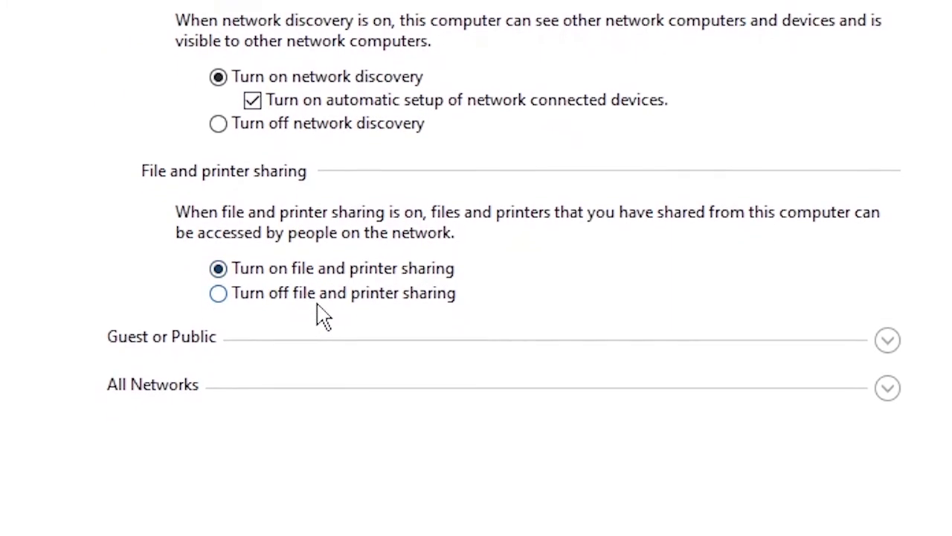
click(889, 333)
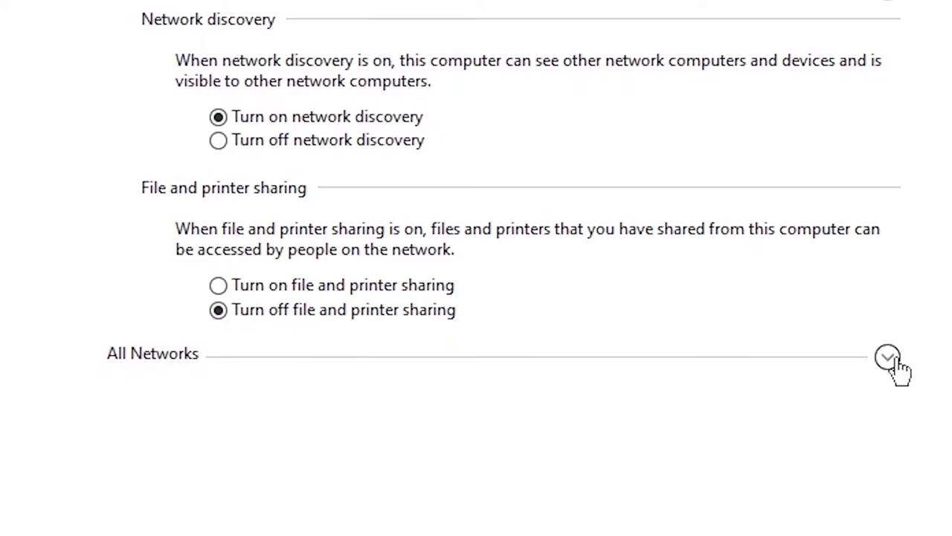
click(888, 357)
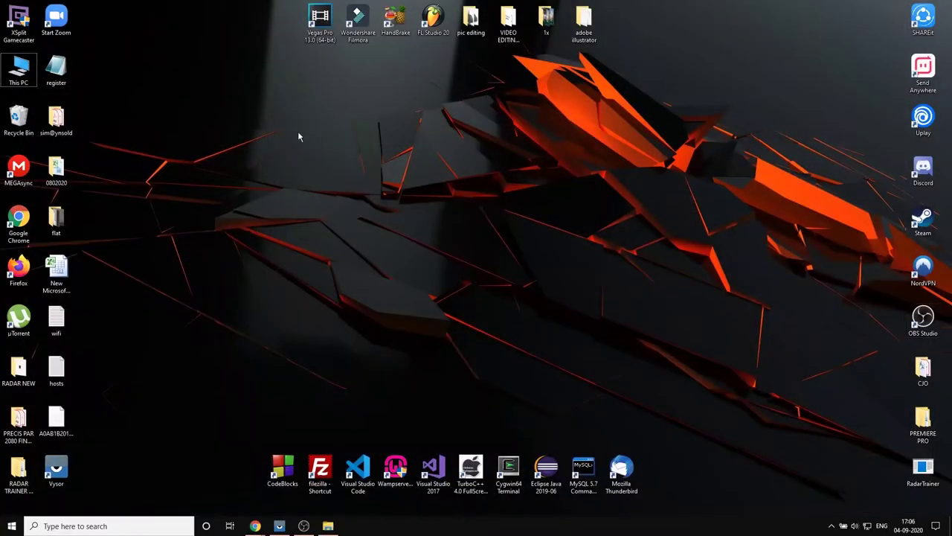
- Open MOVIES inside MOVIES 1 on drive G: and right-click the Batman The Dark Knight folder
click(328, 526)
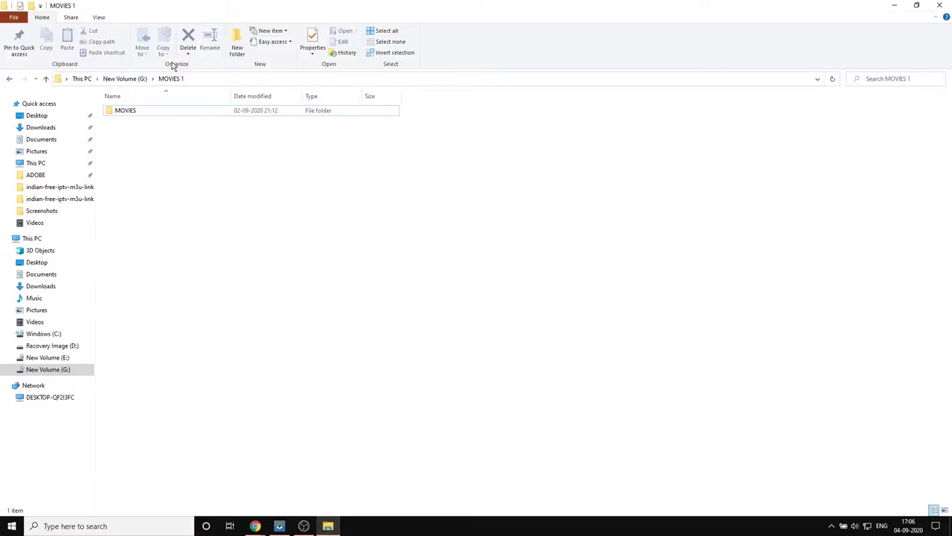
double_click(164, 112)
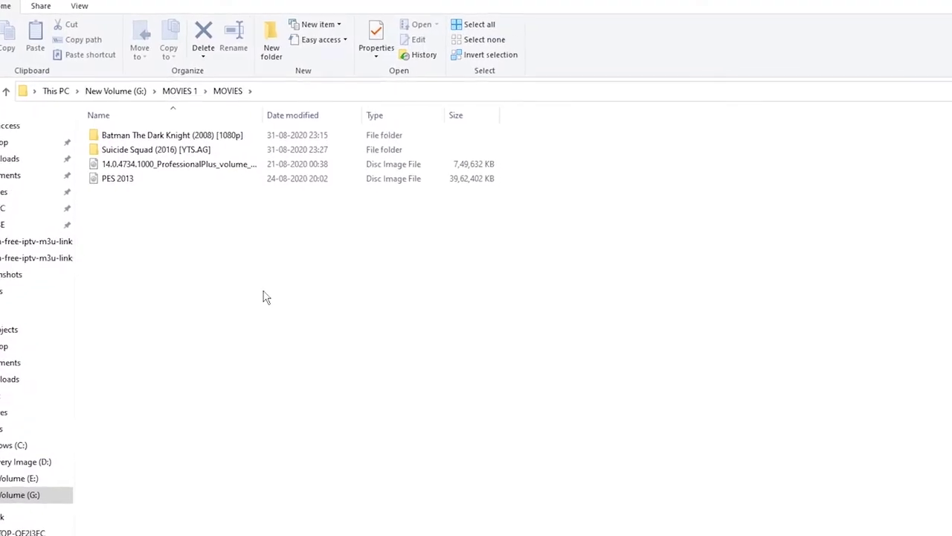
click(142, 138)
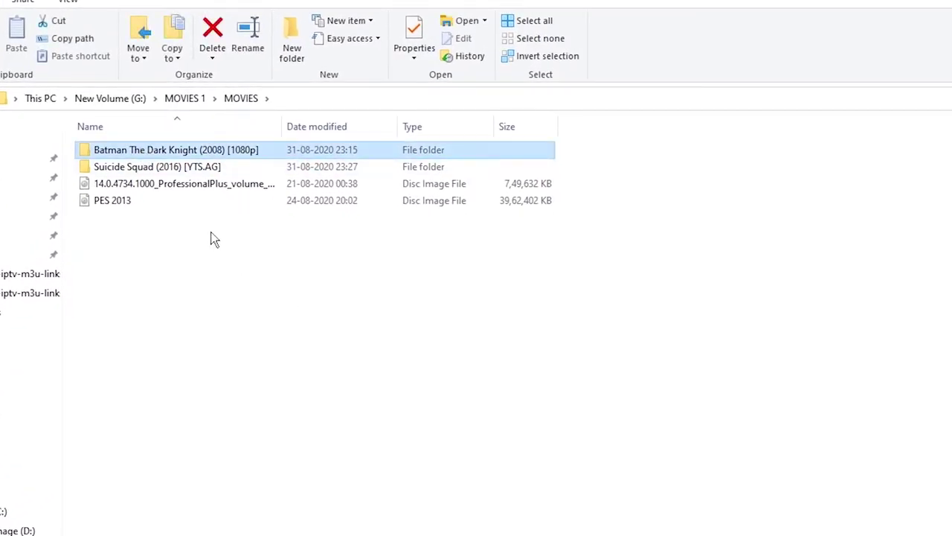
right_click(190, 158)
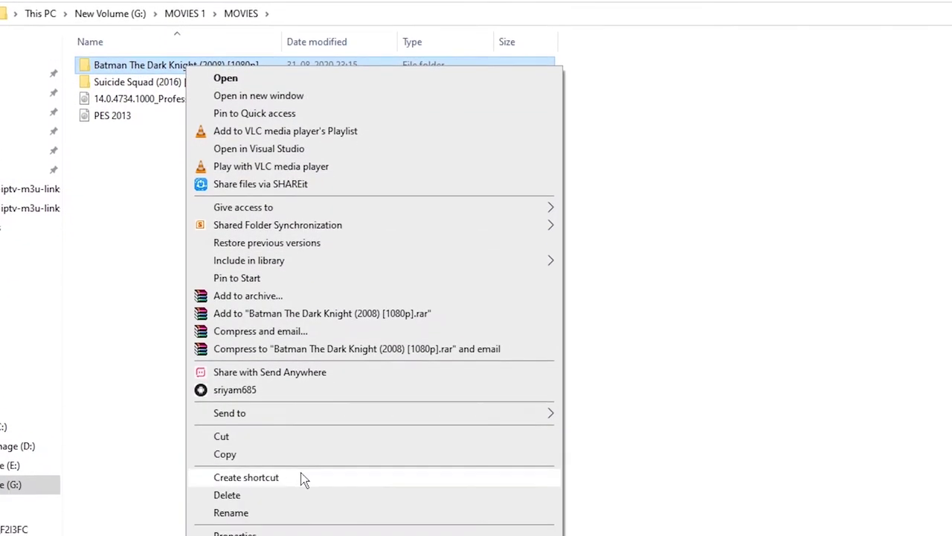
- Share the Batman The Dark Knight (2008) [1080p] folder through Advanced Sharing with Everyone at Full Control
click(291, 454)
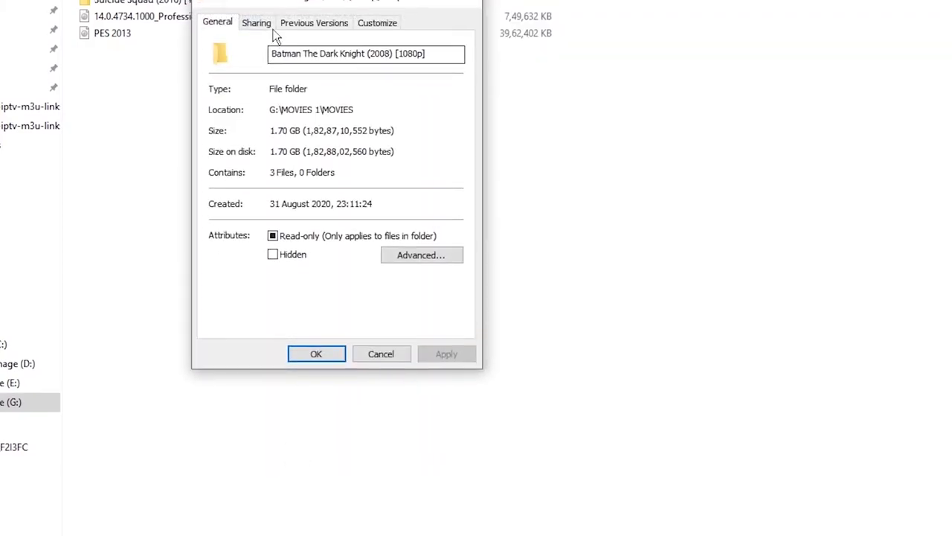
click(259, 95)
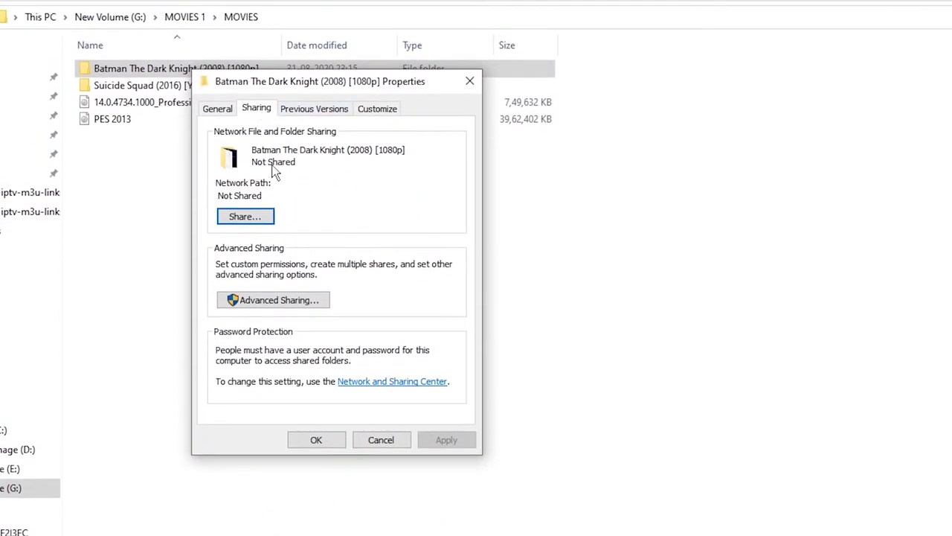
click(277, 300)
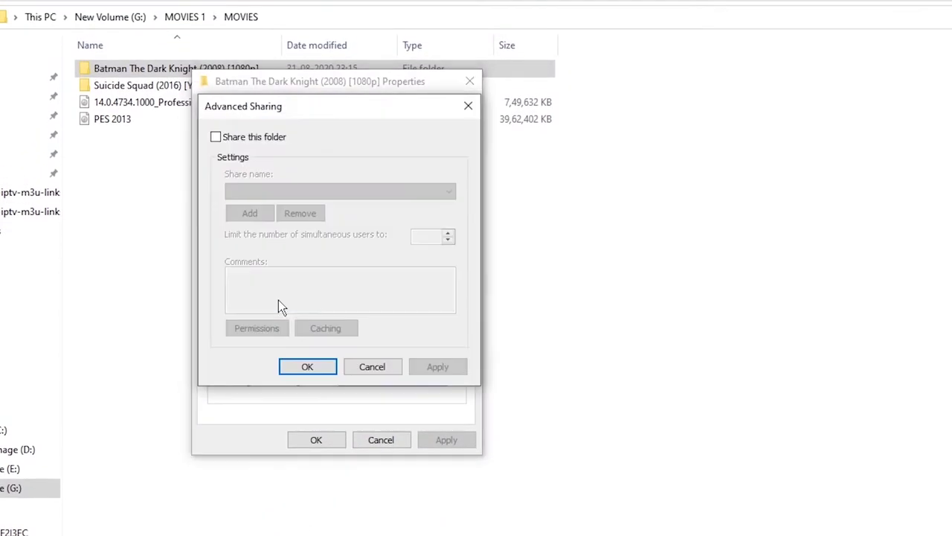
click(256, 139)
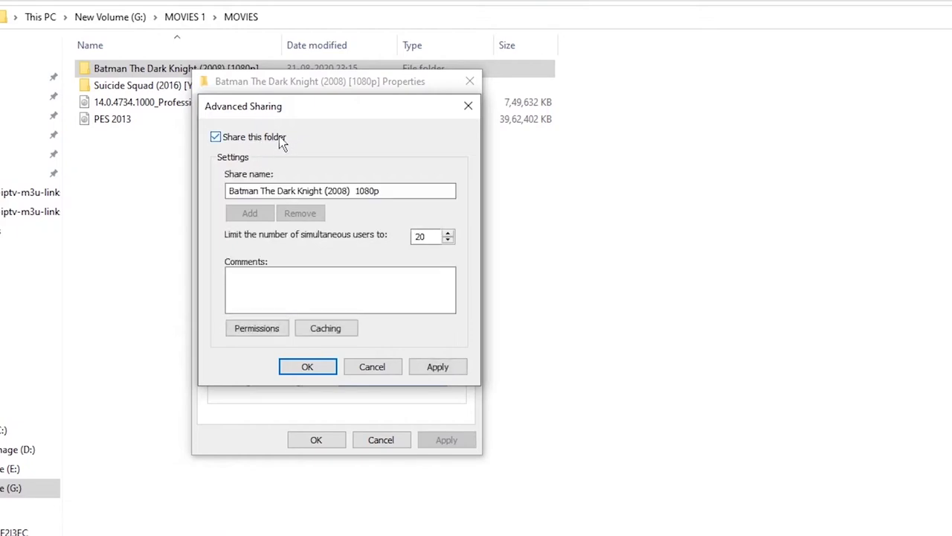
click(265, 329)
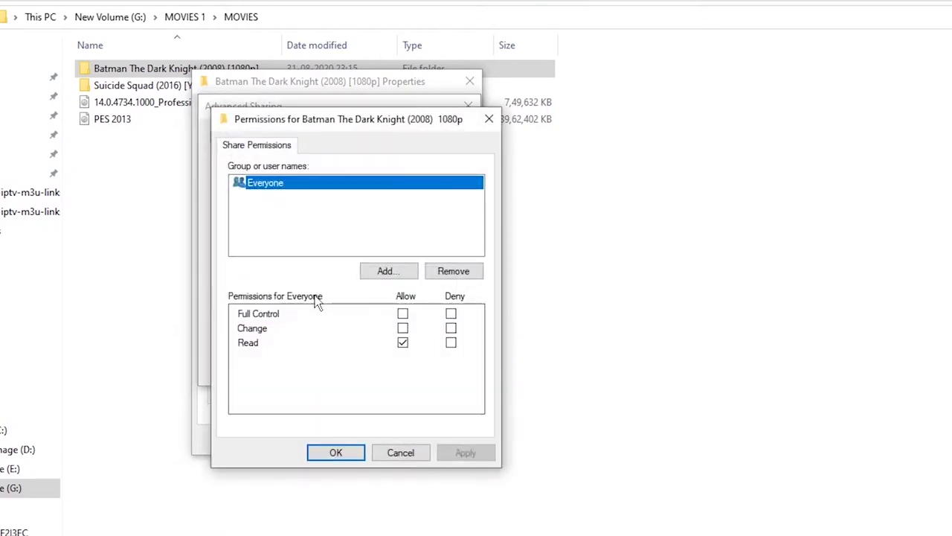
click(402, 314)
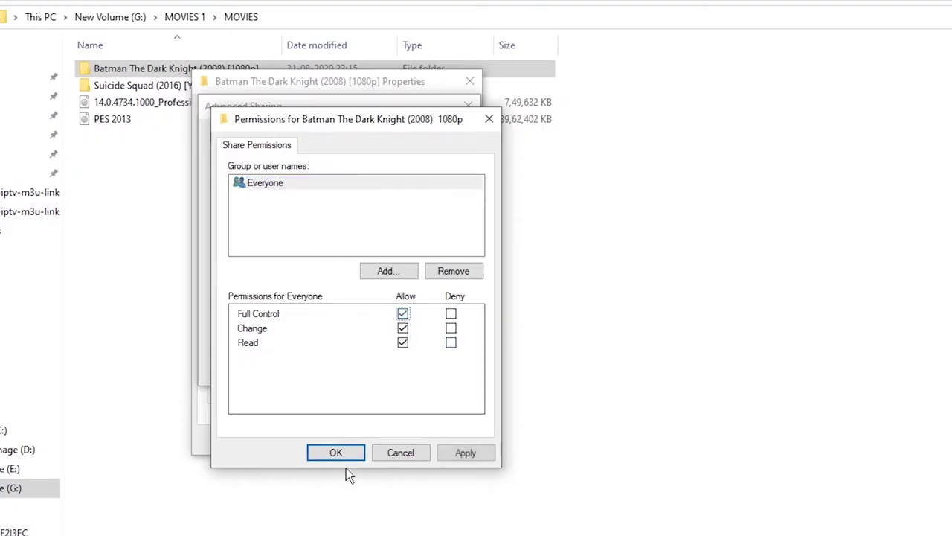
click(336, 453)
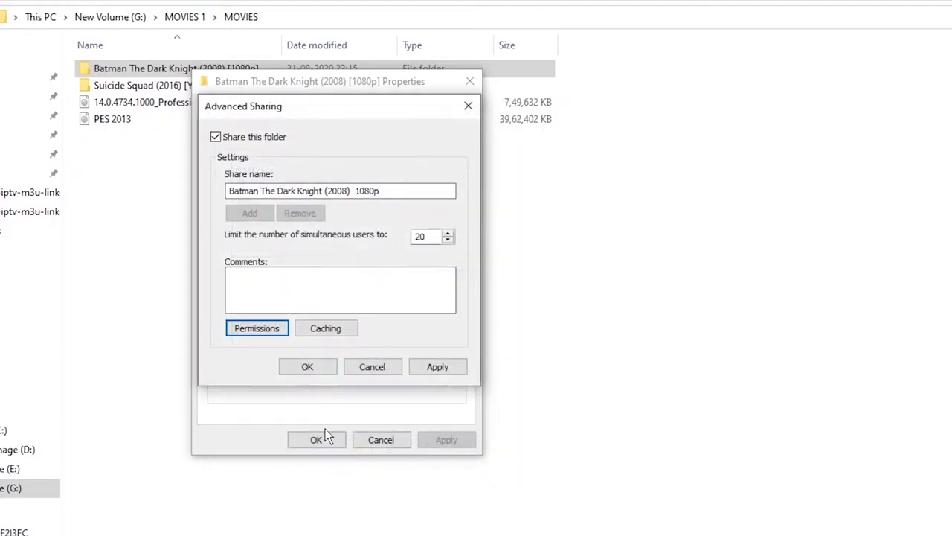
click(308, 371)
click(327, 440)
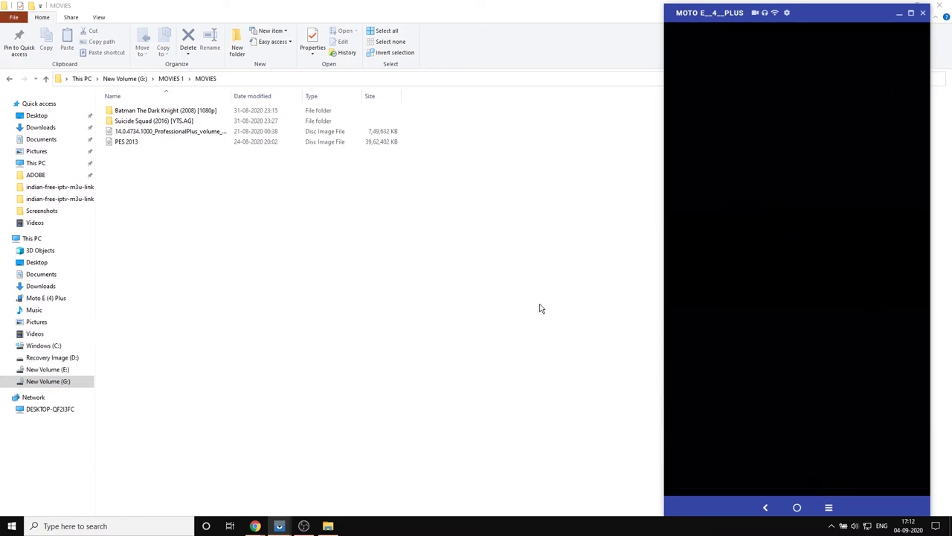
- Move the Vysor phone mirror, showing VLC's view of the Batman 1080p folder, to the screen centre
drag(834, 14, 488, 11)
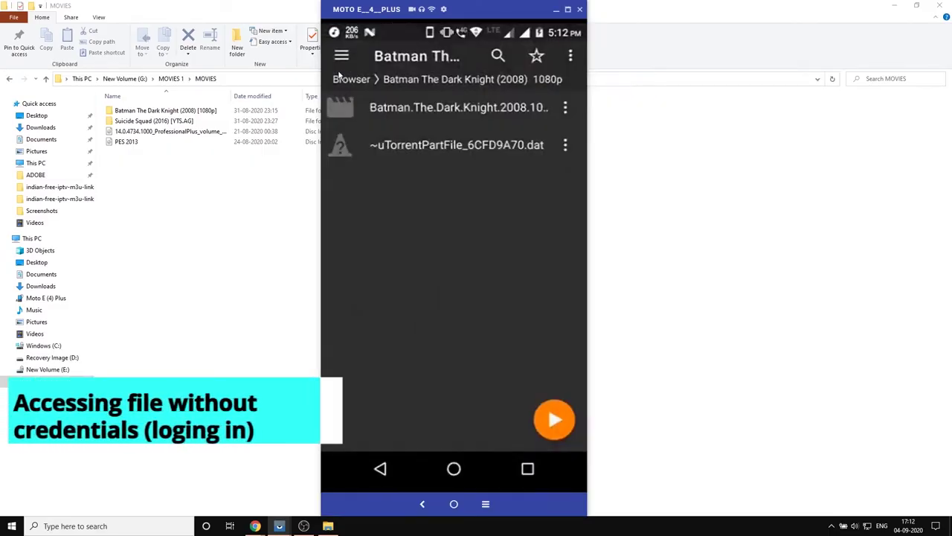
- Turn on Share this folder for MOVIES in MOVIES 1 through its Advanced Sharing properties
click(170, 78)
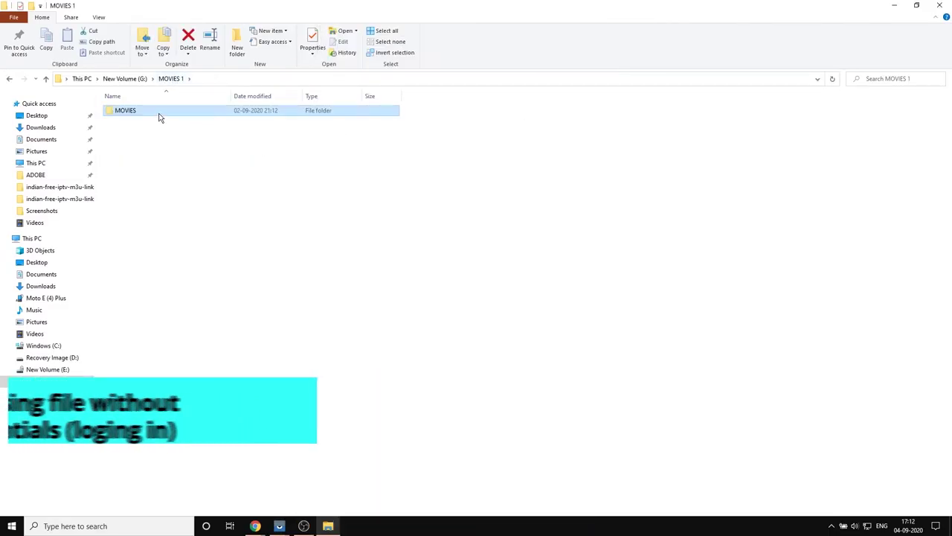
right_click(158, 115)
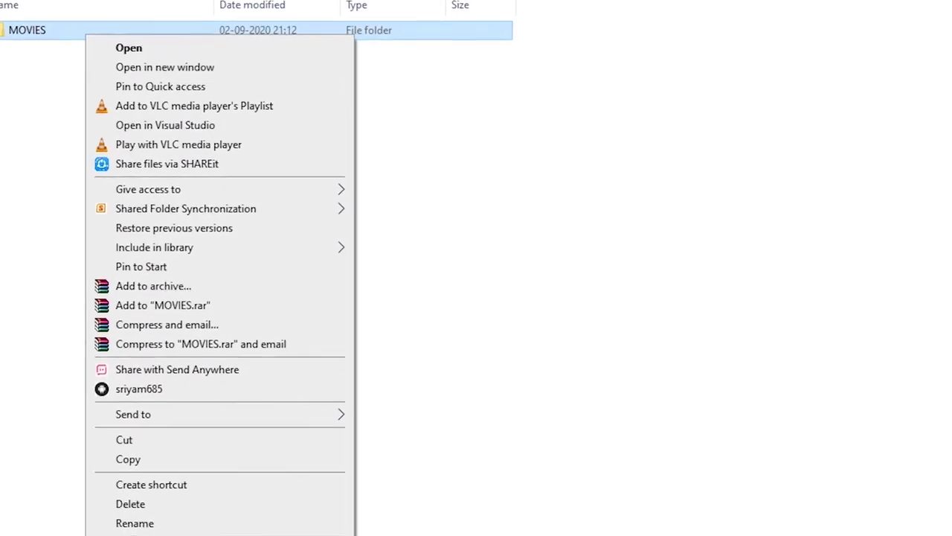
click(141, 535)
click(168, 73)
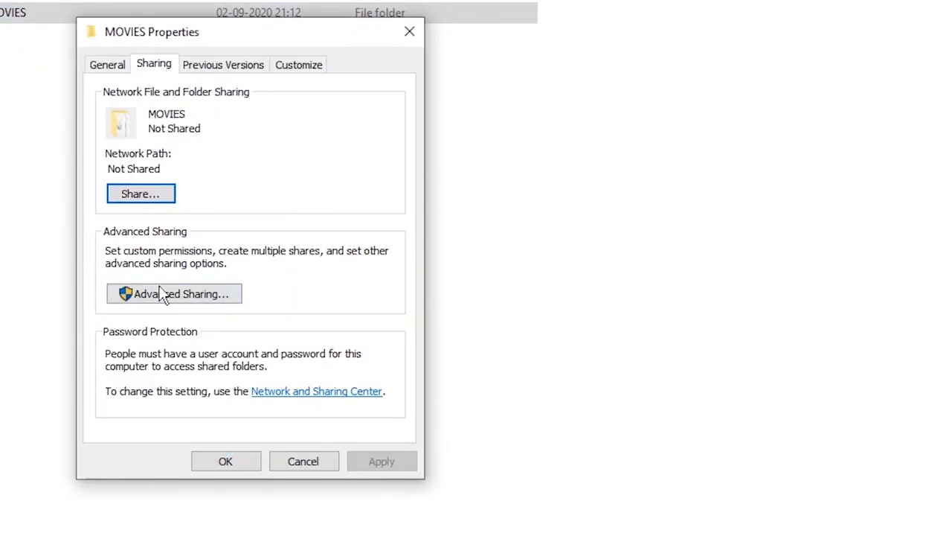
click(163, 296)
click(119, 98)
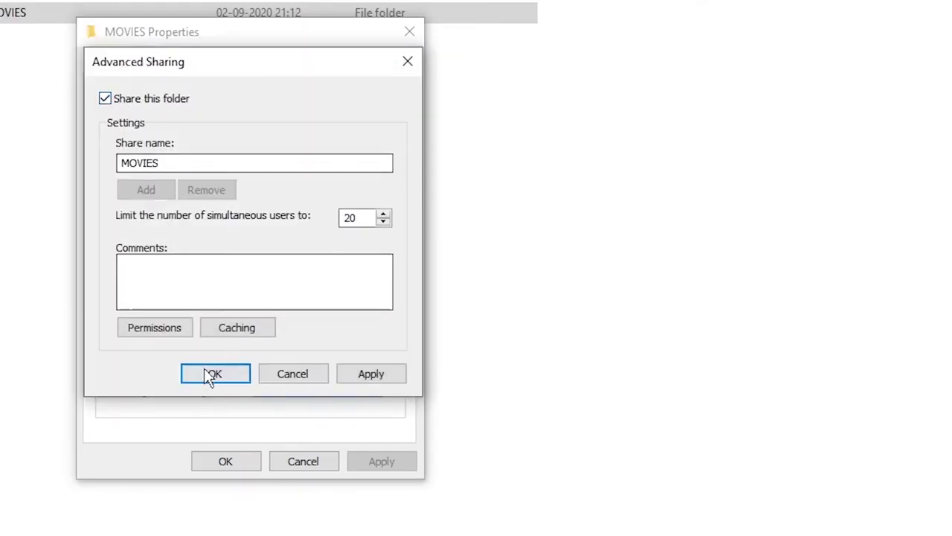
click(368, 379)
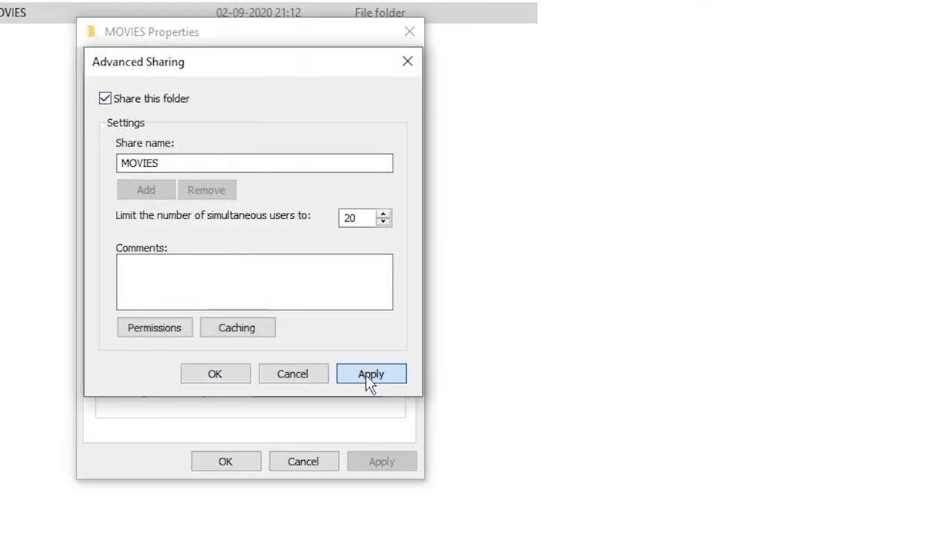
- Share the MOVIES folder with Everyone at Read permission and close its properties
click(228, 383)
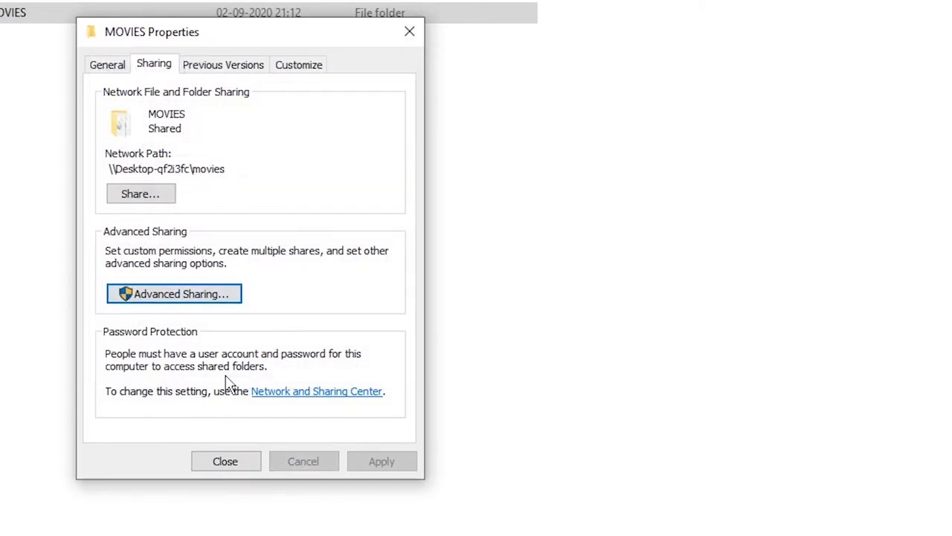
click(217, 242)
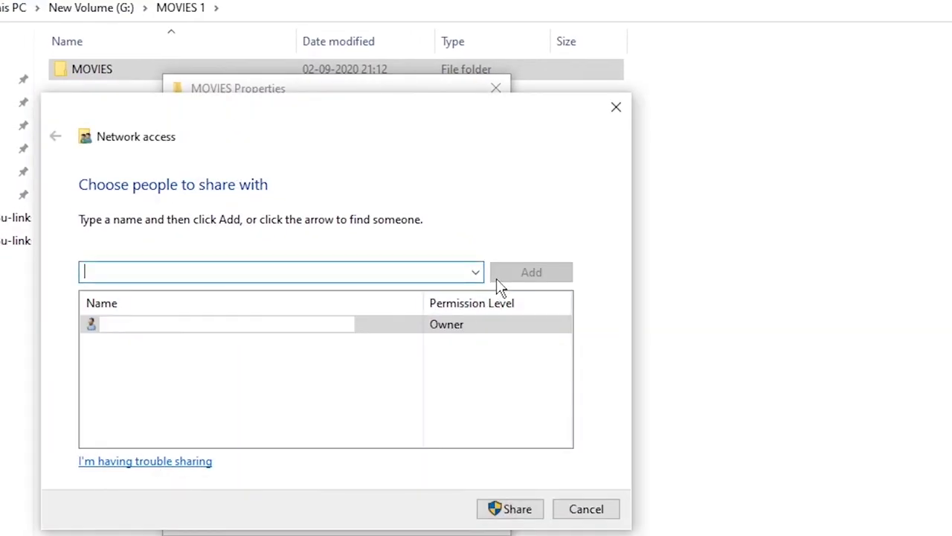
click(476, 273)
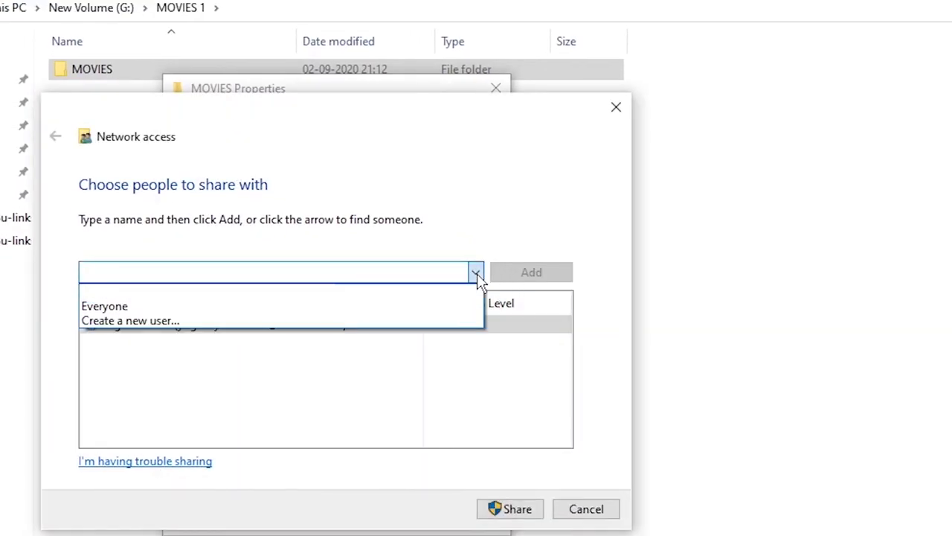
click(148, 311)
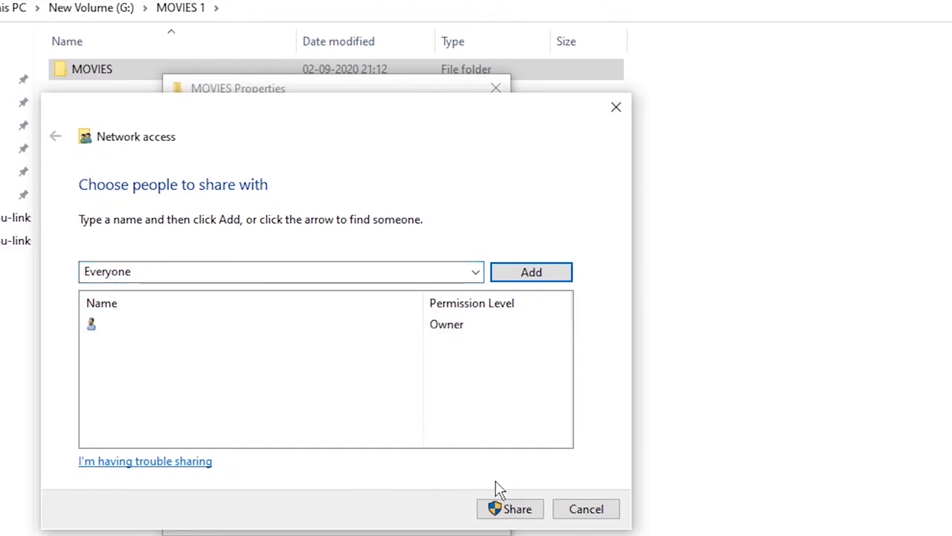
click(531, 272)
click(432, 328)
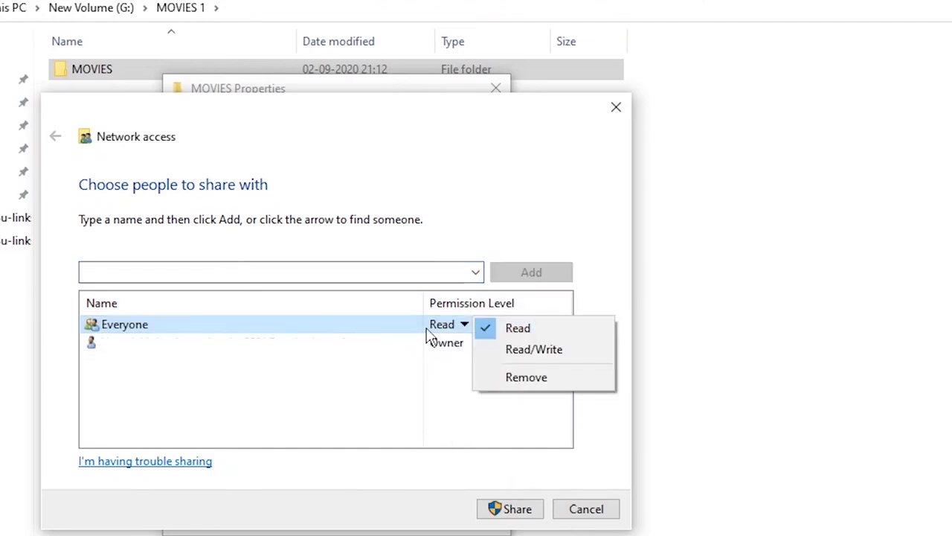
click(521, 499)
click(512, 513)
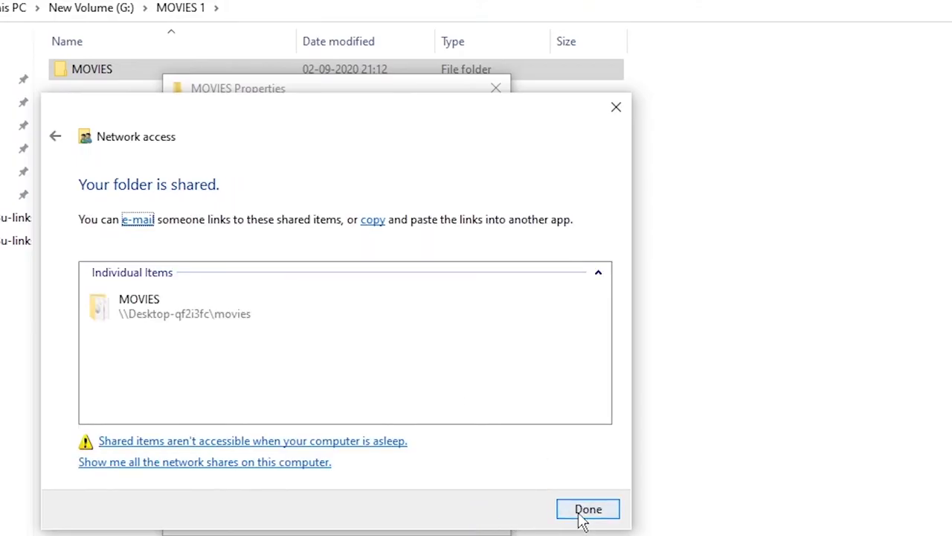
click(584, 513)
click(495, 88)
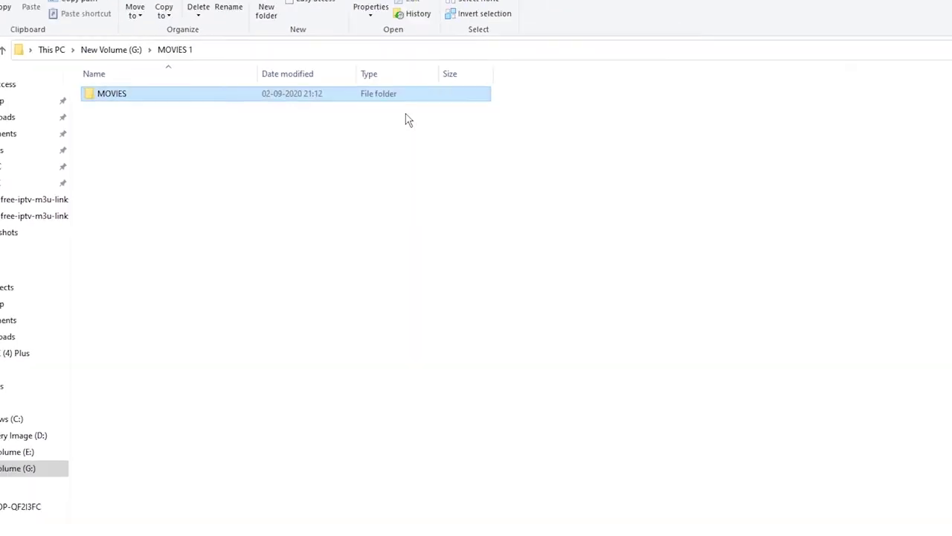
click(286, 526)
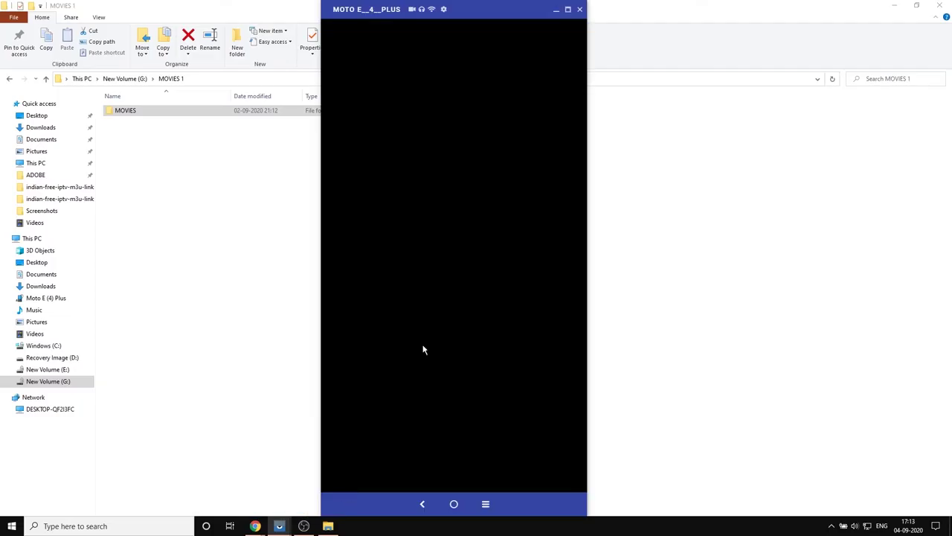
- Move the Vysor phone mirror to the right, with VLC listing the shared MOVIES folder's contents
drag(485, 9, 668, 20)
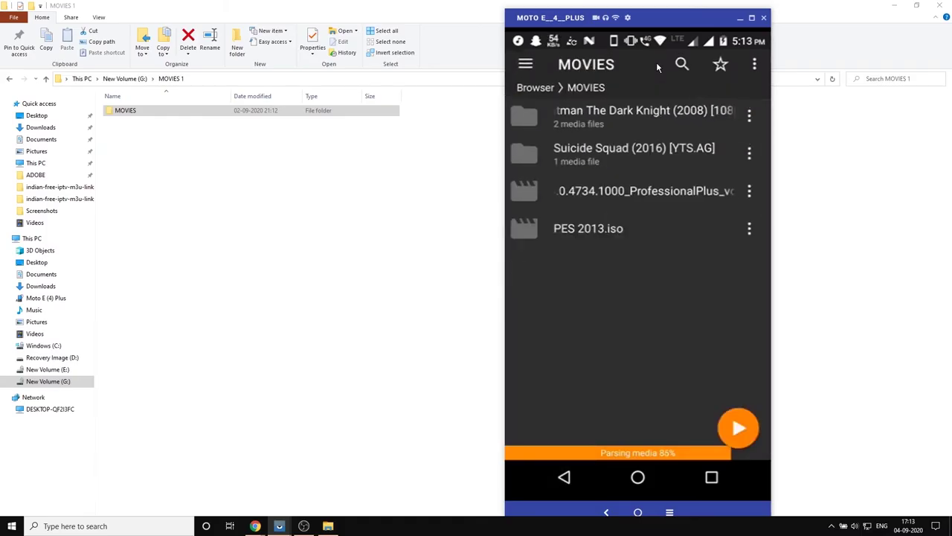
- Open MOVIES in Explorer and center the Vysor phone window playing the Suicide Squad video
double_click(157, 110)
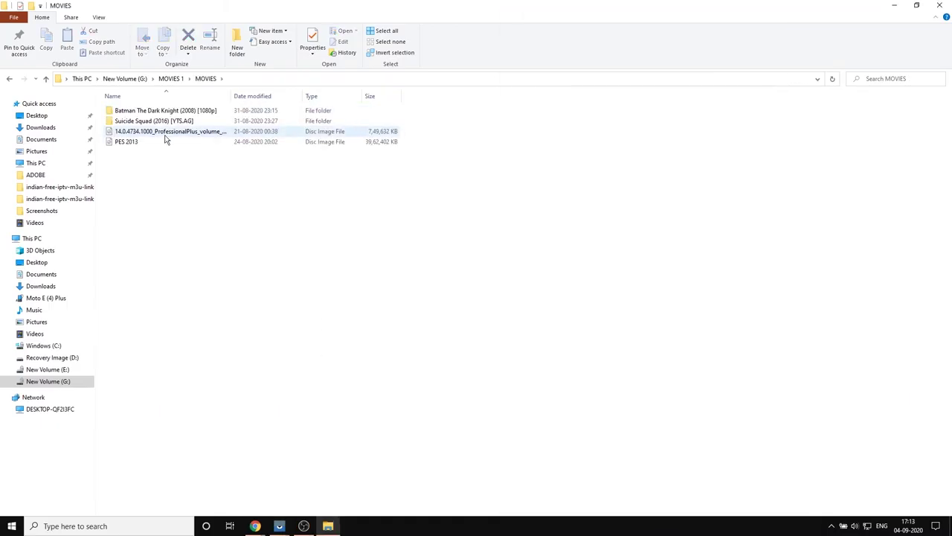
click(279, 526)
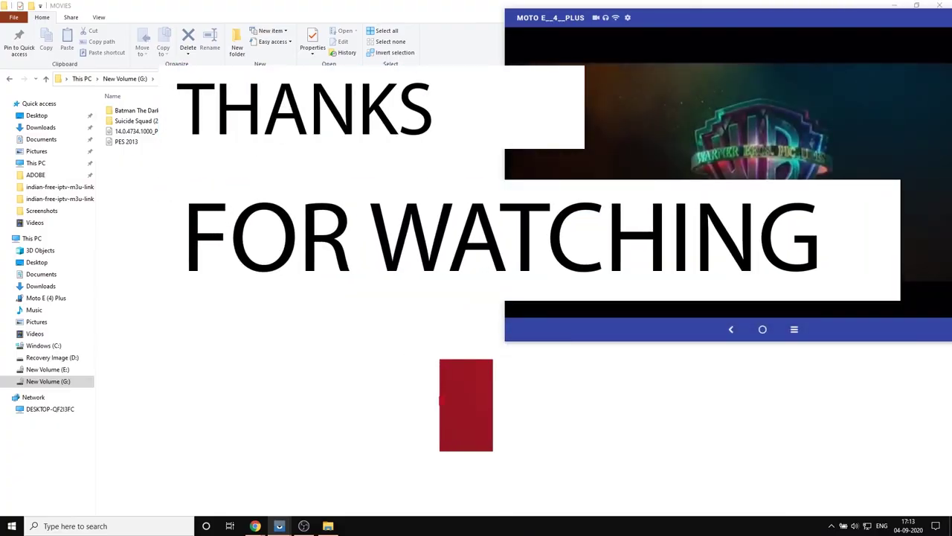
drag(701, 18, 446, 46)
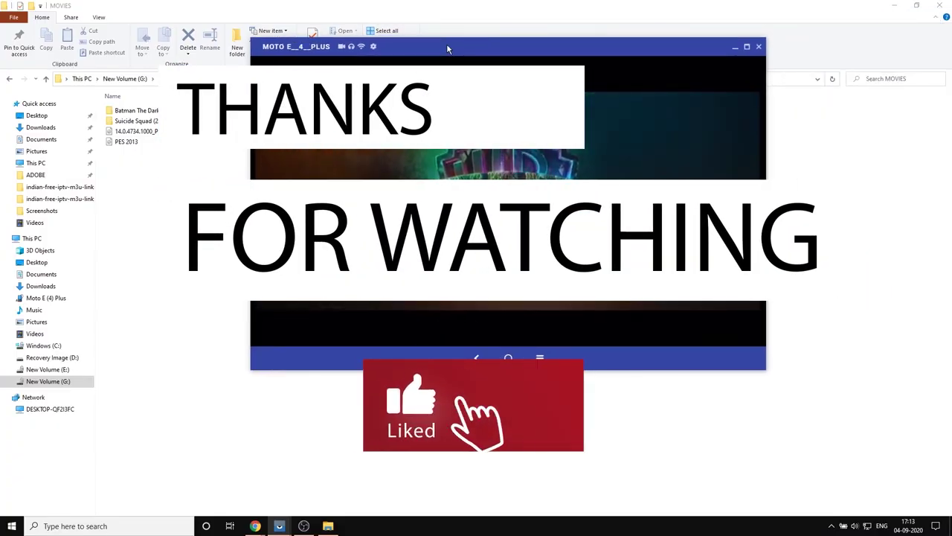